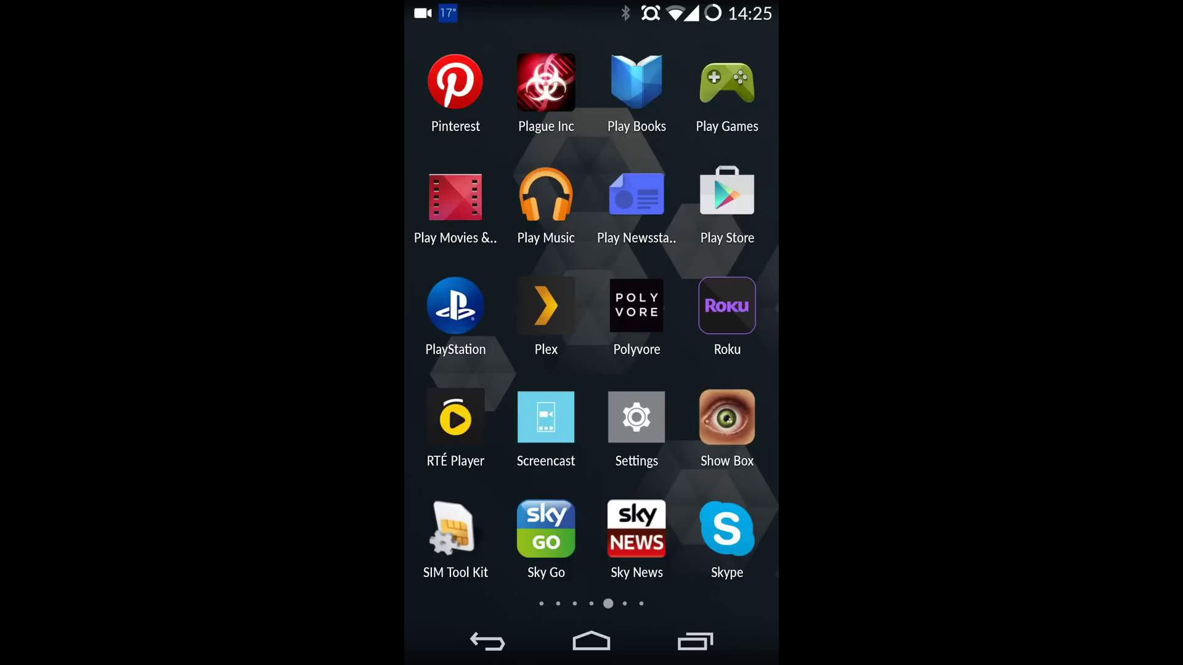
- Find the Next lock screen app in the app drawer and launch it
drag(615, 457, 740, 456)
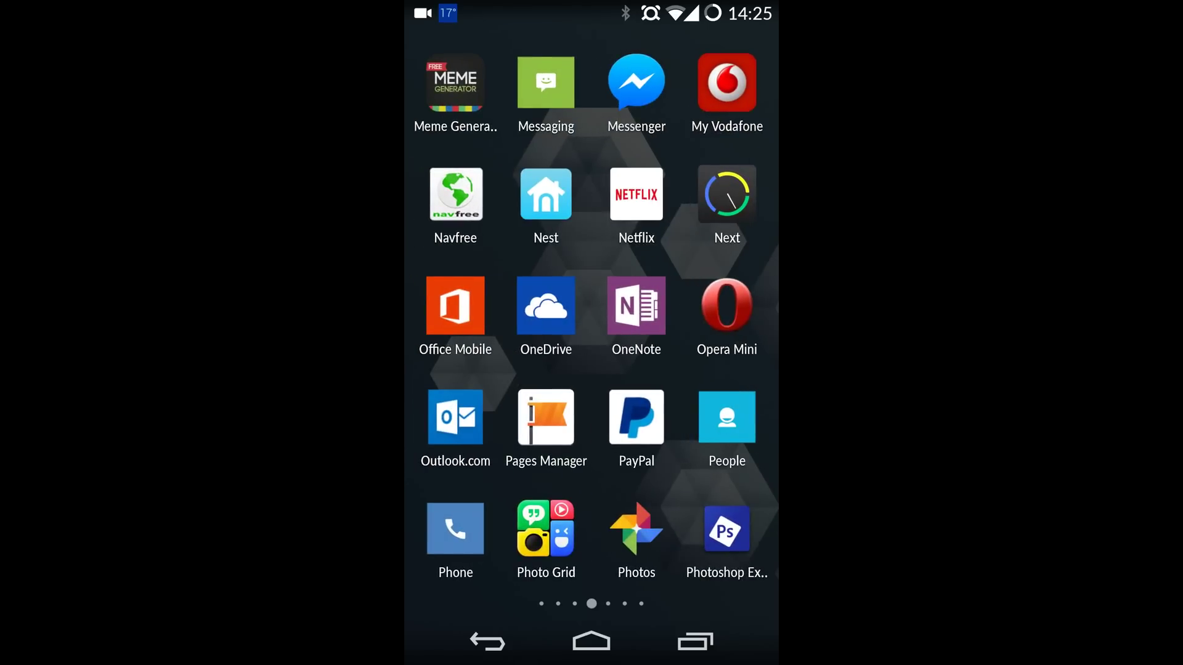
mouse_move(731, 221)
mouse_down()
mouse_move(747, 228)
mouse_move(730, 227)
mouse_up()
click(726, 195)
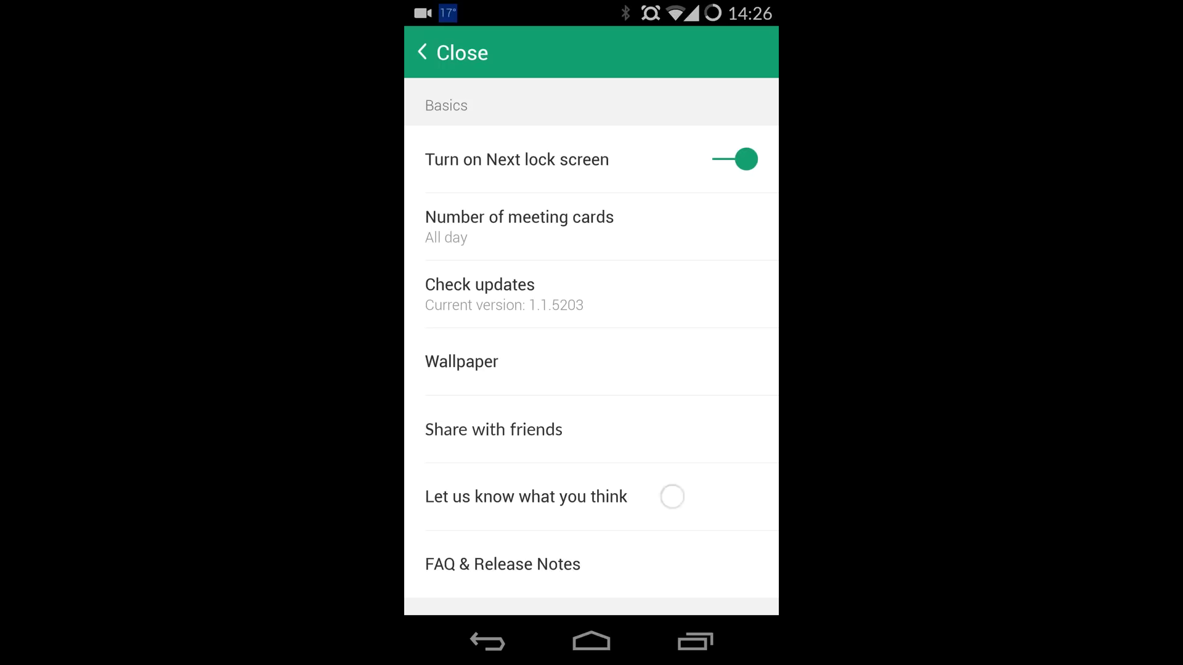
- Scroll the Next settings list and open the per-mode Wallpaper options
drag(674, 497, 675, 185)
drag(592, 231, 592, 509)
click(462, 361)
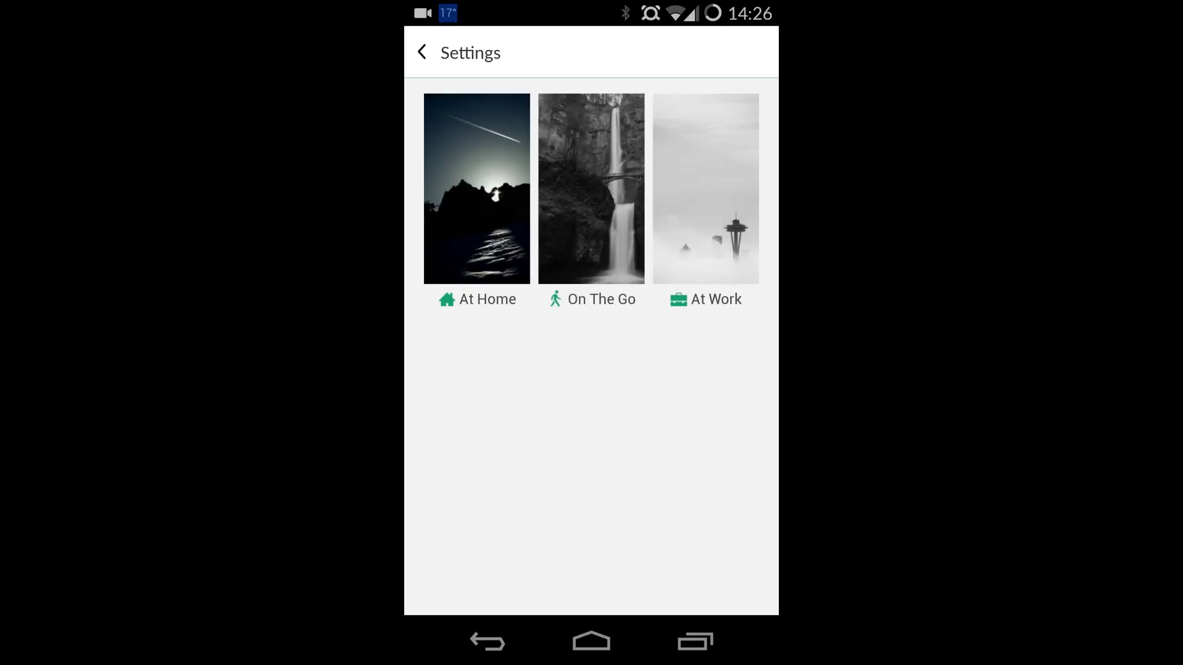
- Pick the foggy Seattle skyline wallpaper for At Work, then return to the main settings
click(700, 210)
drag(531, 545, 490, 180)
drag(494, 268, 477, 175)
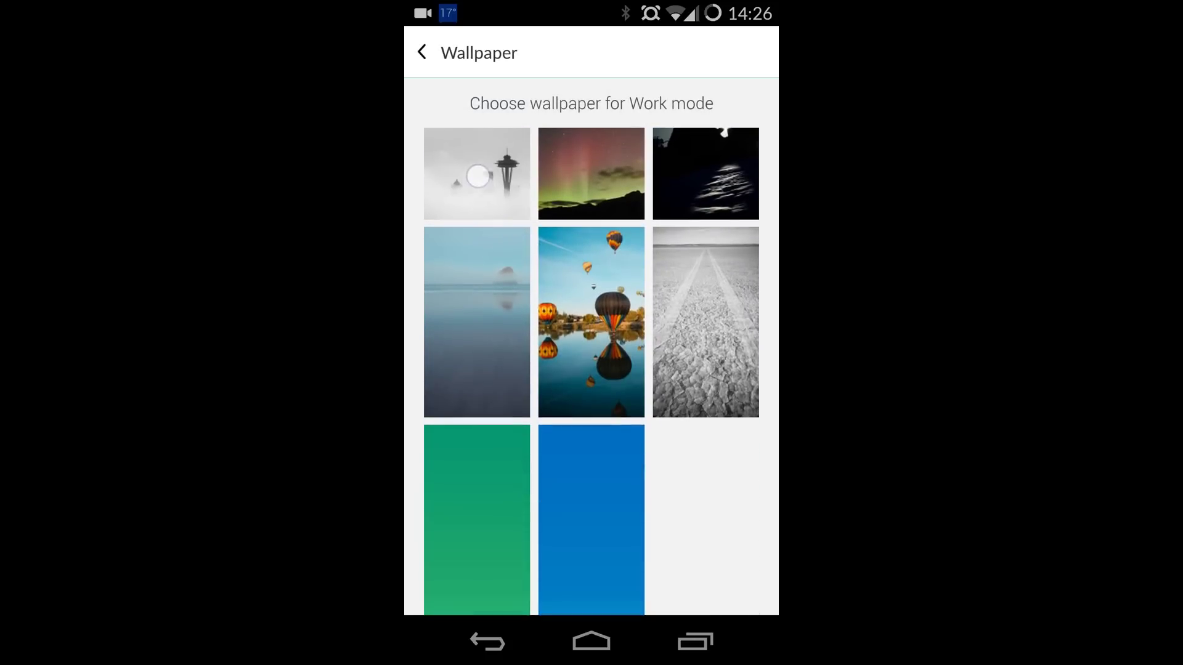
click(477, 176)
click(427, 55)
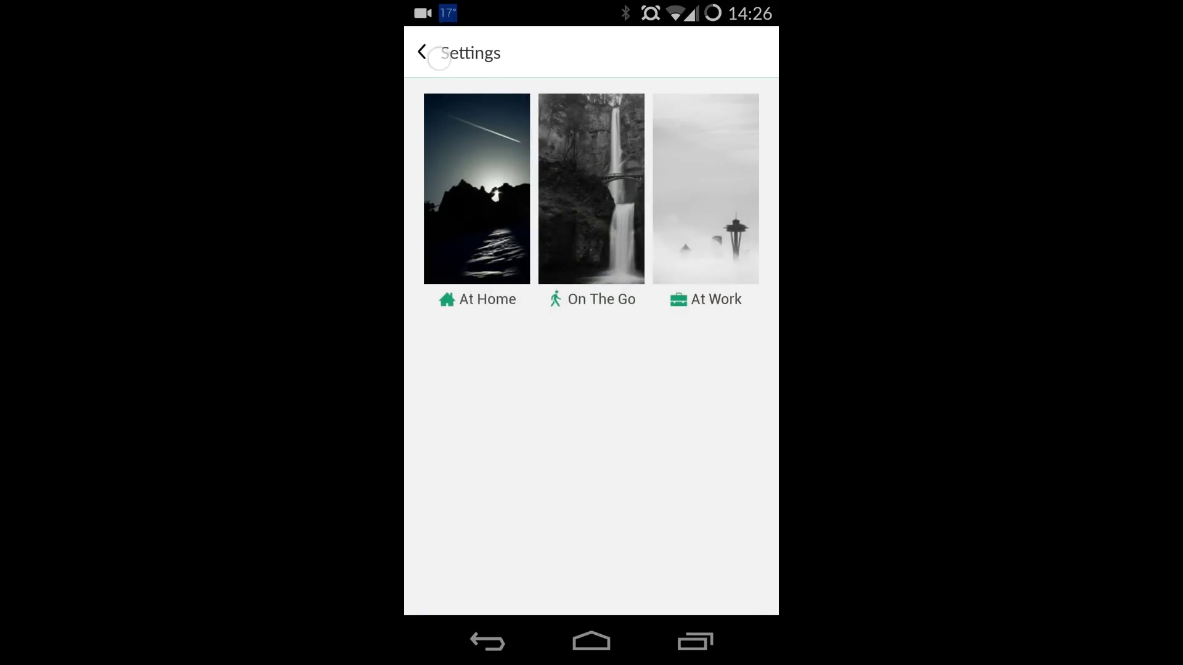
click(439, 57)
mouse_move(476, 525)
mouse_down()
mouse_move(470, 454)
mouse_move(453, 420)
mouse_up()
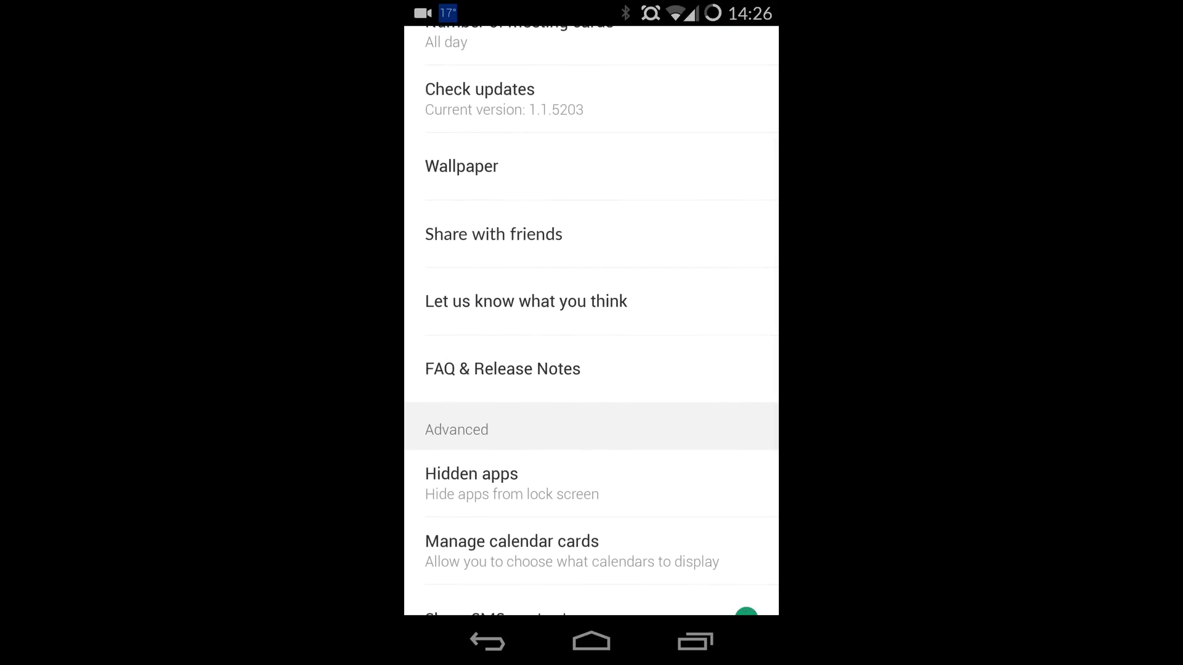
drag(453, 518, 449, 416)
drag(471, 553, 471, 473)
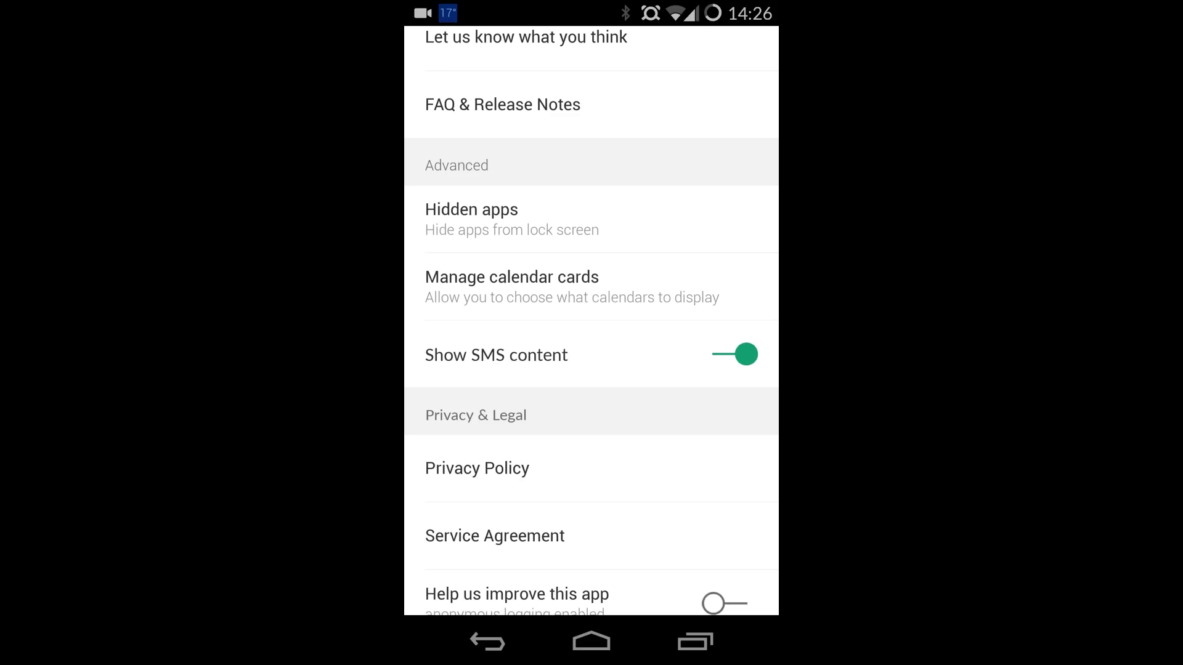
- Review which calendars appear under Manage calendar cards, then return to the settings list
click(475, 287)
click(489, 640)
drag(470, 533, 463, 503)
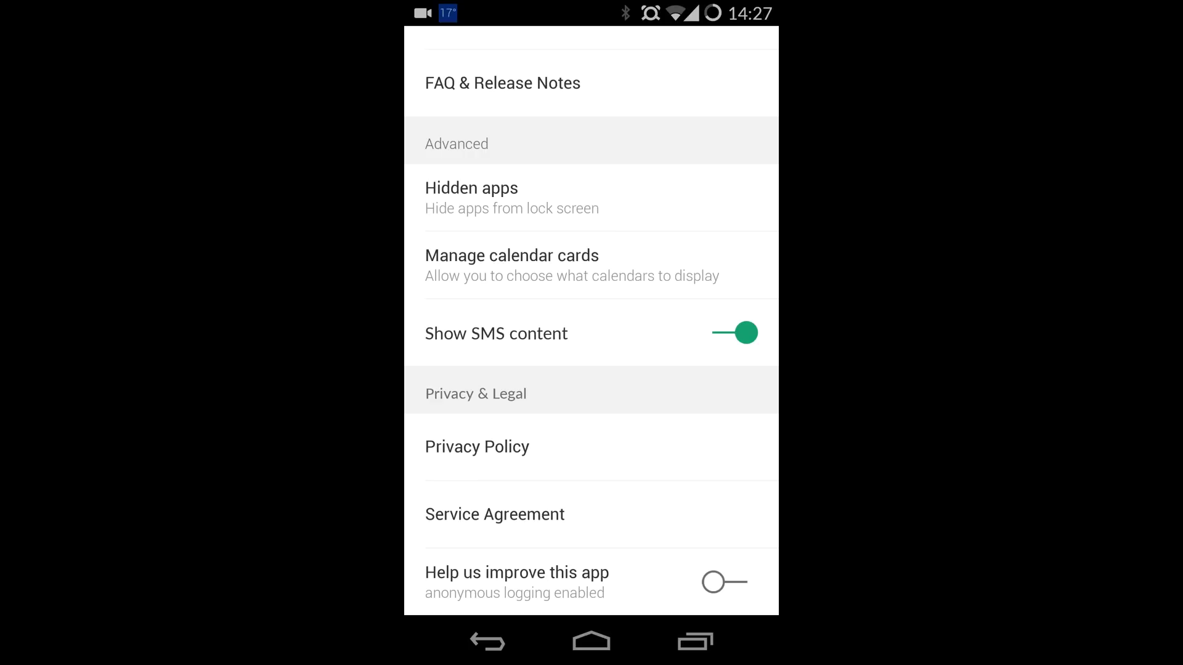
scroll(526, 444, up, 10)
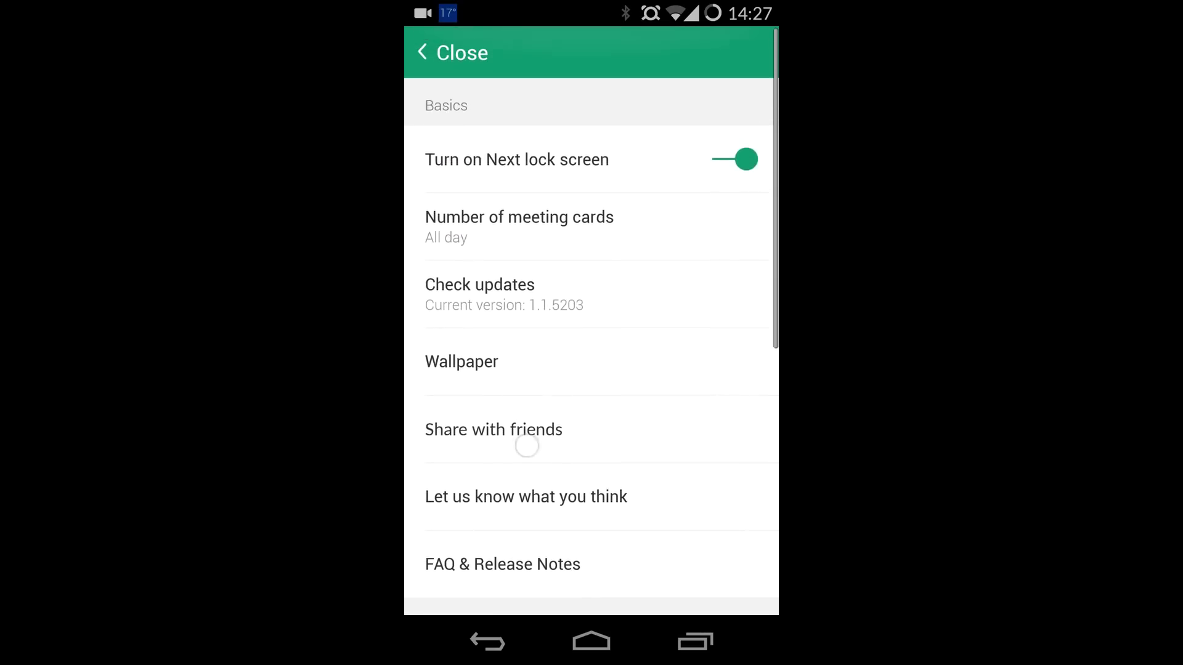
- Exit settings to the home screen, wake the lock screen and expand the On The Go panel
click(487, 641)
click(592, 642)
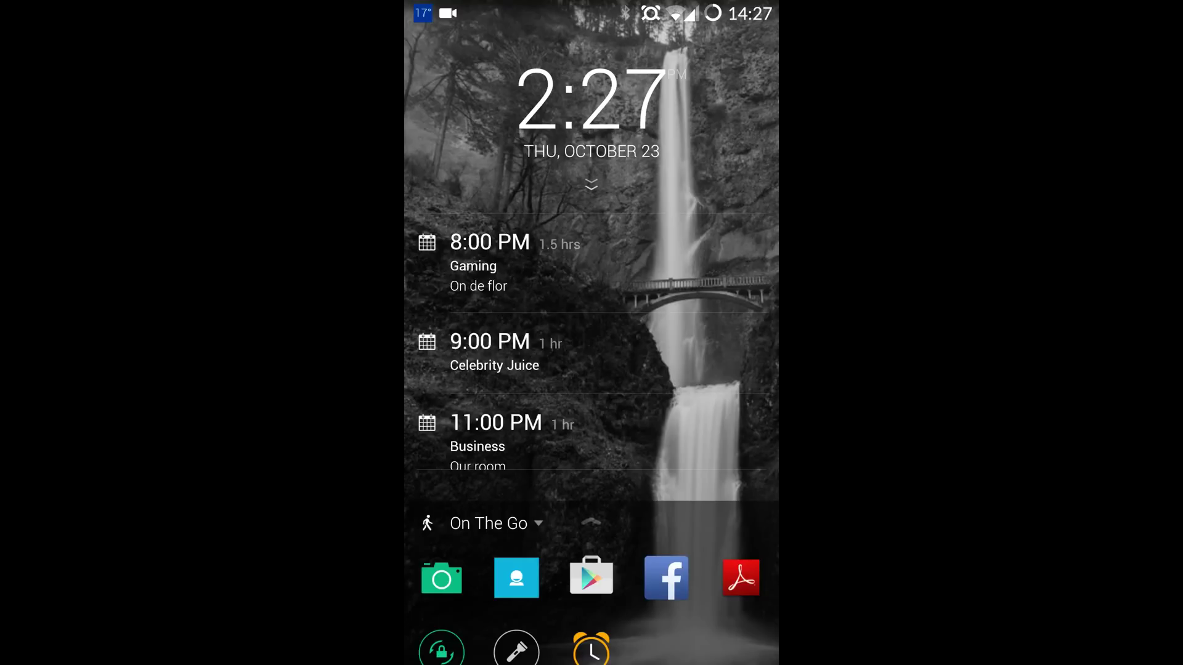
mouse_move(466, 294)
mouse_down()
mouse_move(467, 272)
mouse_move(472, 383)
mouse_up()
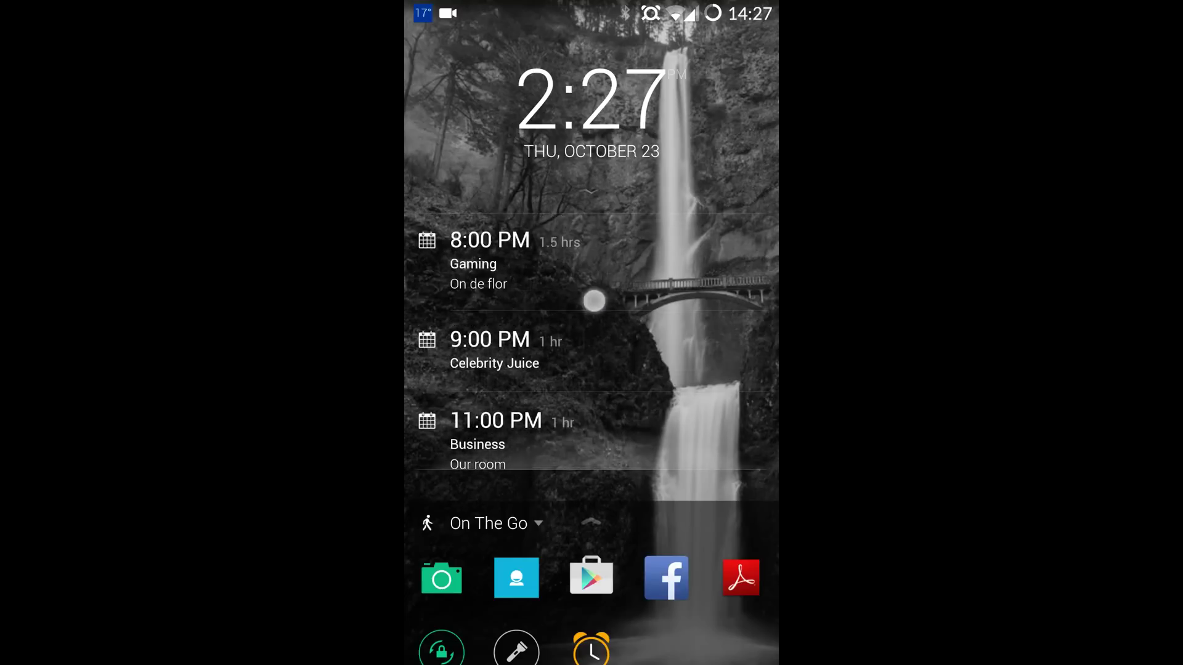
drag(644, 405, 591, 334)
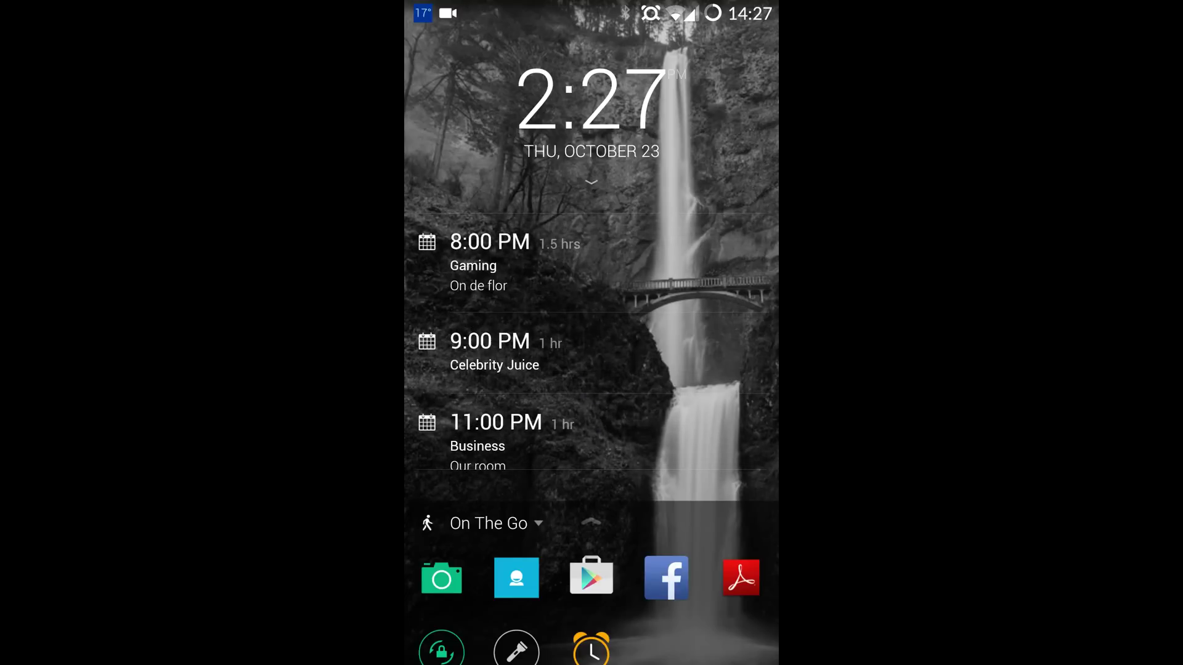
drag(599, 527, 580, 175)
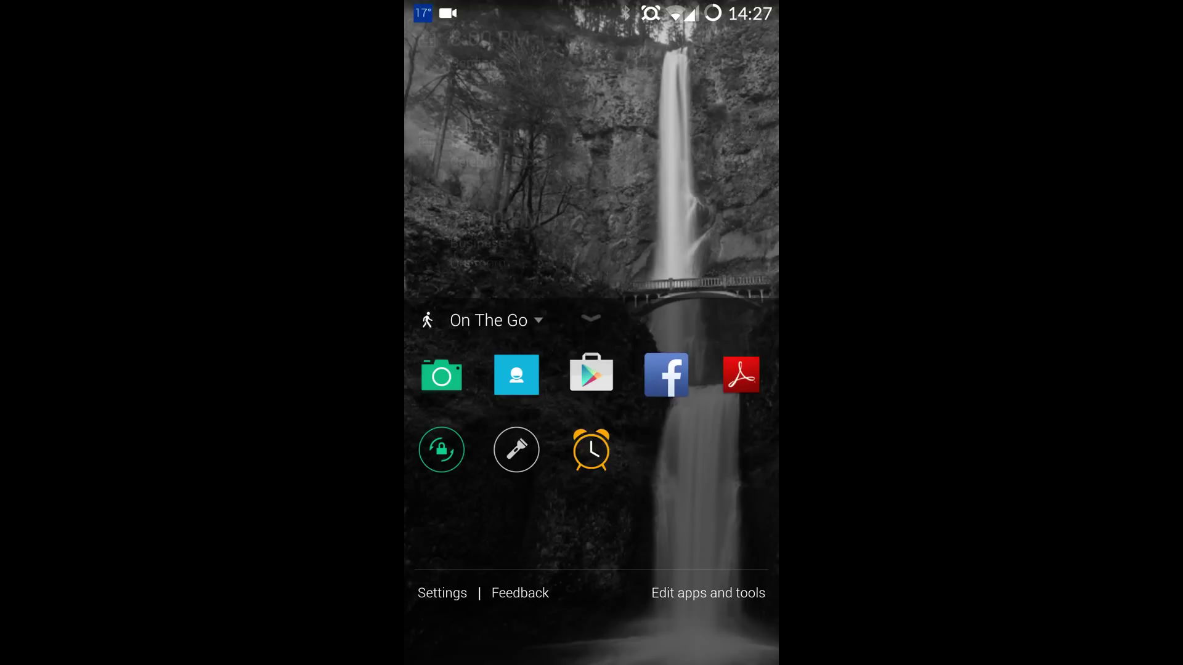
- Switch the mode to At Home, then At Work, and collapse the apps panel to reveal calendar events
click(502, 323)
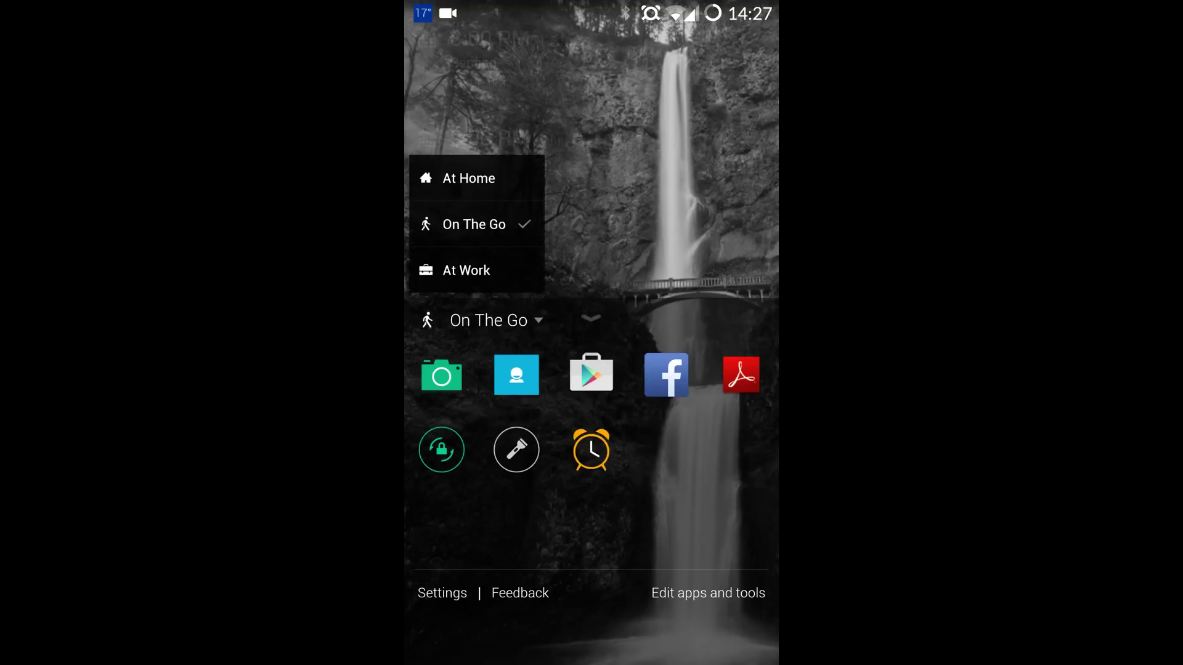
click(428, 177)
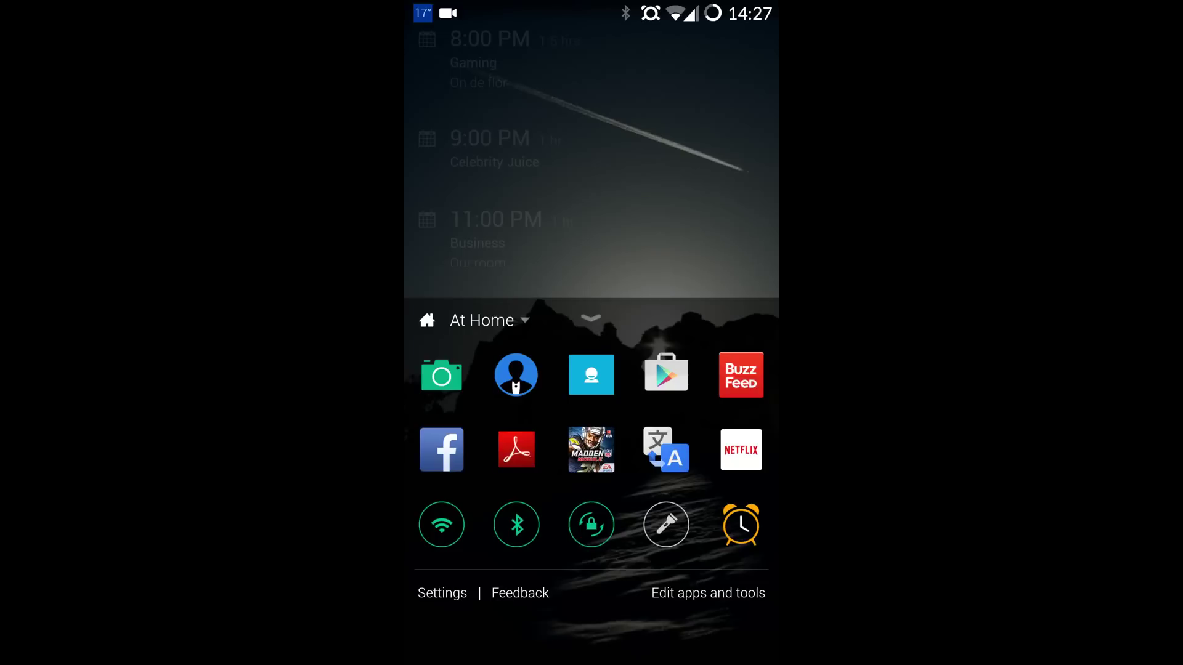
click(481, 320)
click(445, 268)
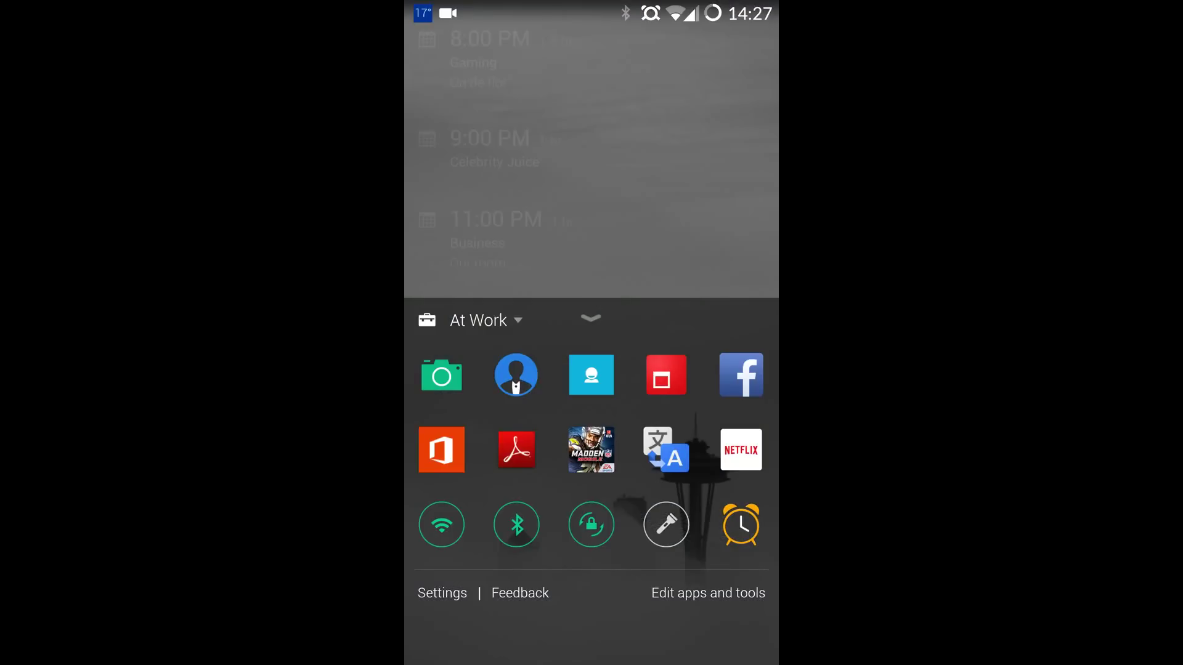
drag(591, 319, 591, 524)
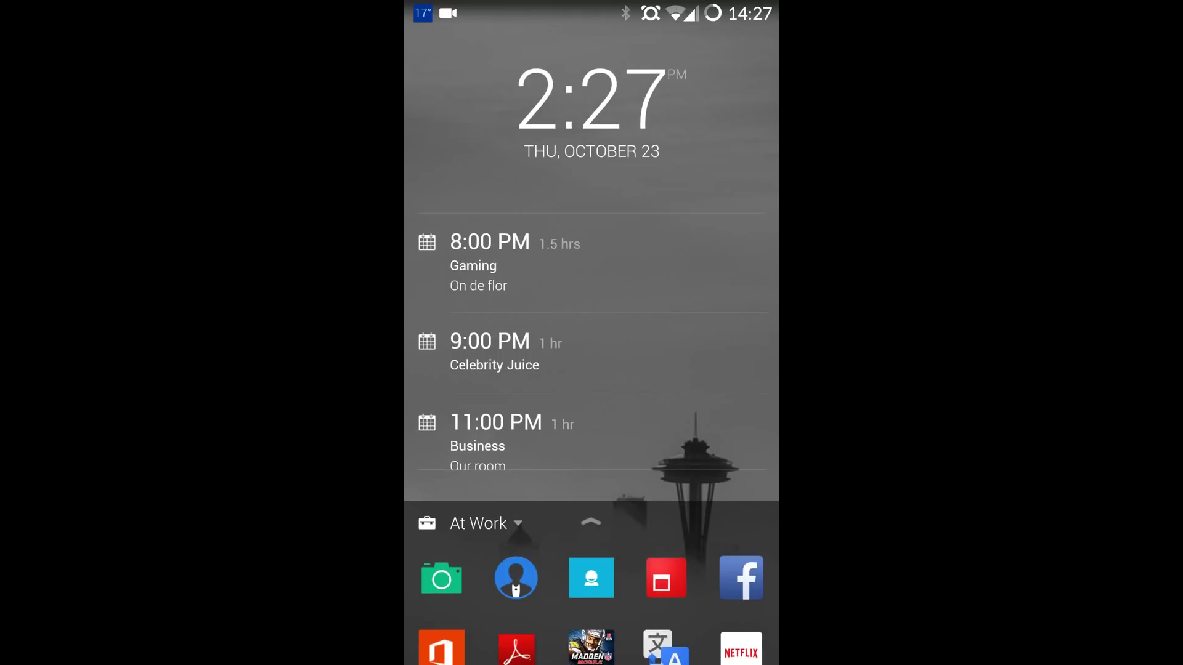
drag(482, 334, 491, 420)
drag(452, 296, 478, 427)
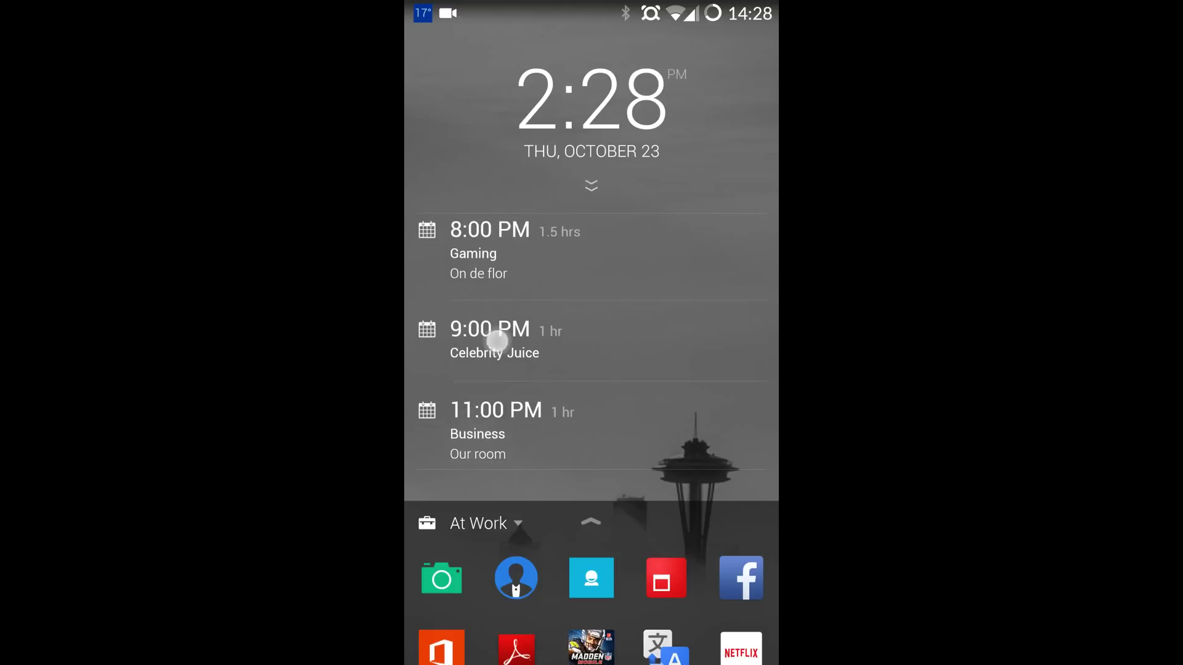
drag(496, 336, 494, 314)
click(502, 435)
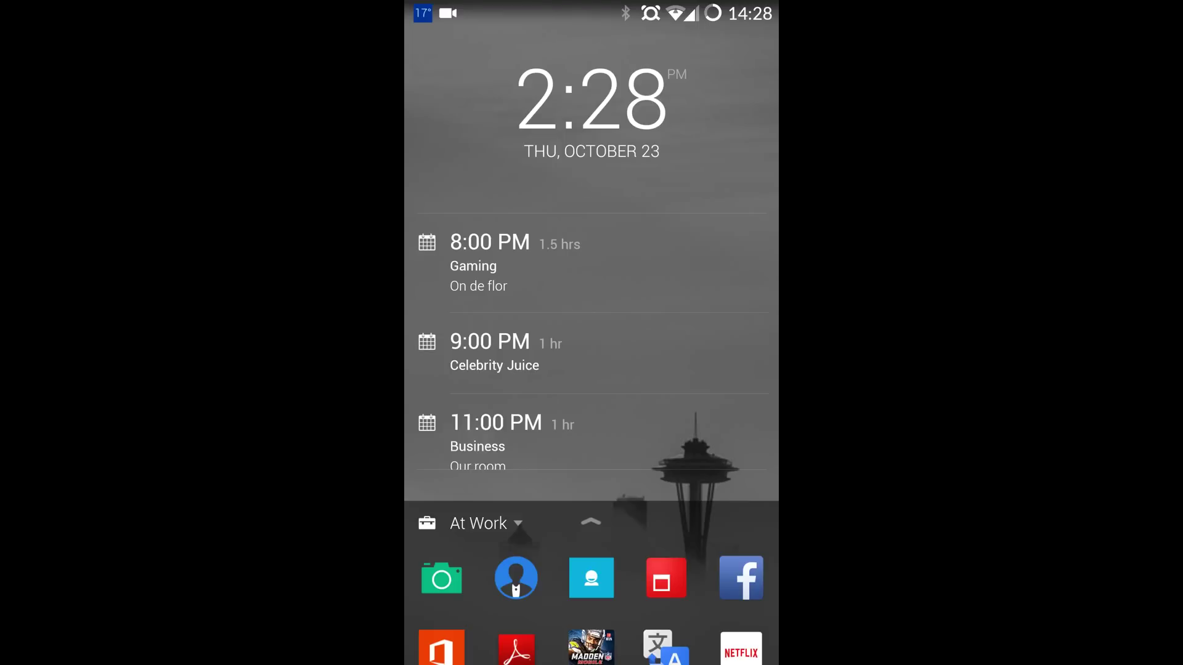
mouse_move(525, 380)
mouse_down()
mouse_move(504, 267)
mouse_move(528, 426)
mouse_up()
mouse_move(725, 19)
mouse_down()
mouse_move(660, 631)
mouse_move(628, 458)
mouse_move(602, 405)
mouse_move(537, 158)
mouse_move(541, 56)
mouse_up()
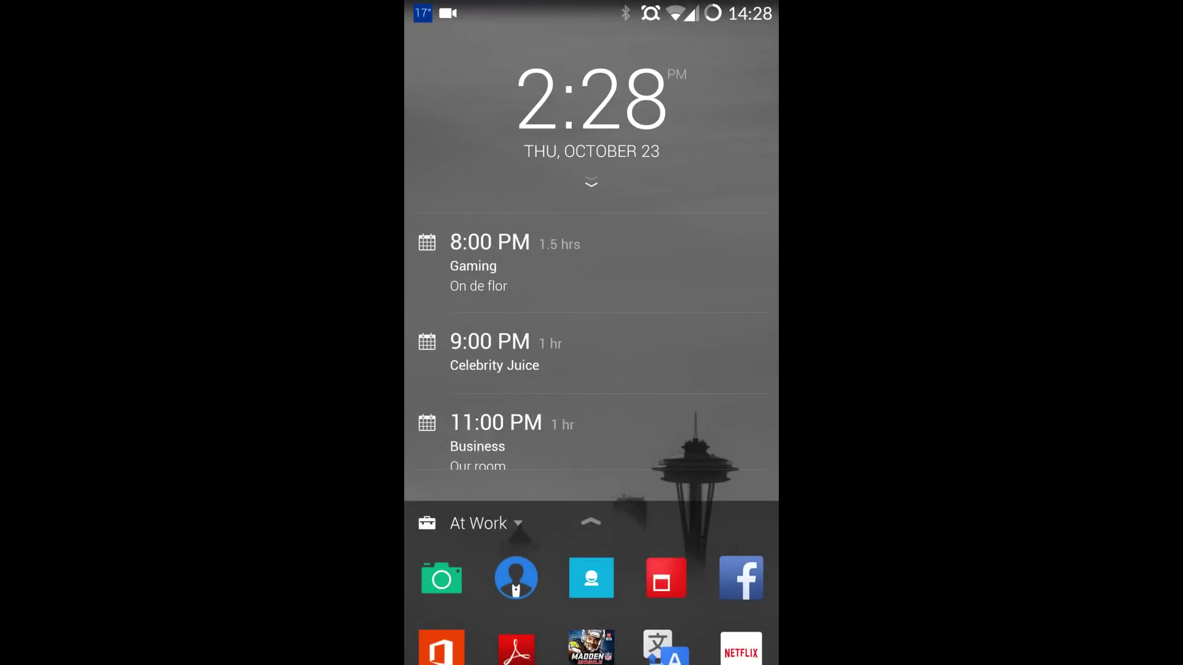